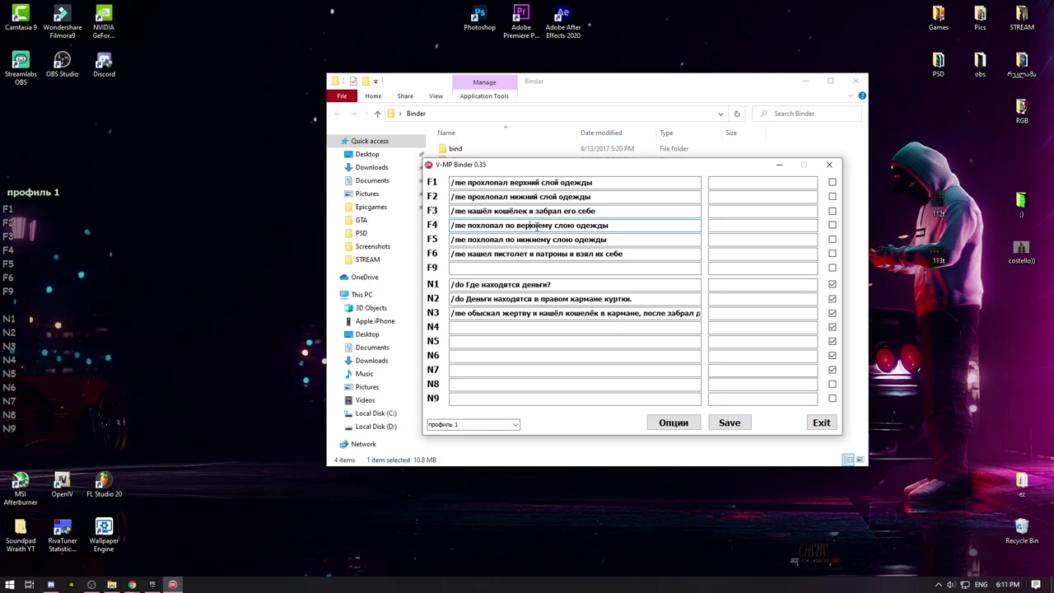
- Examine the F1 and F2 bind texts and the профиль 1 key list overlaid on the desktop
{"action": "left_click_drag", "start_coordinate": [612, 182], "coordinate": [351, 188]}
{"action": "left_click", "coordinate": [474, 182]}
{"action": "left_click_drag", "start_coordinate": [599, 182], "coordinate": [353, 182]}
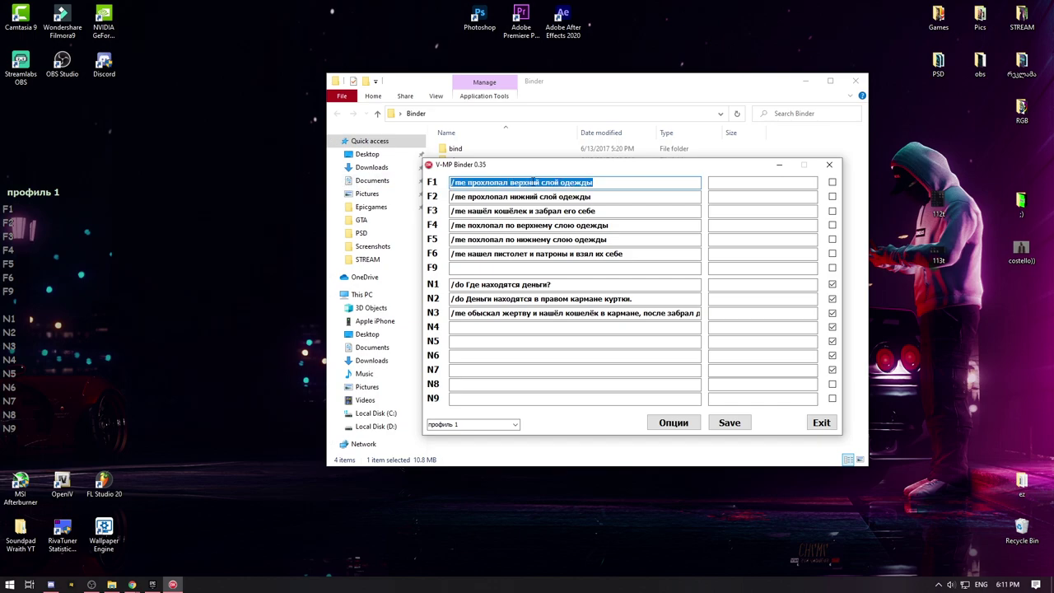
{"action": "left_click", "coordinate": [604, 194]}
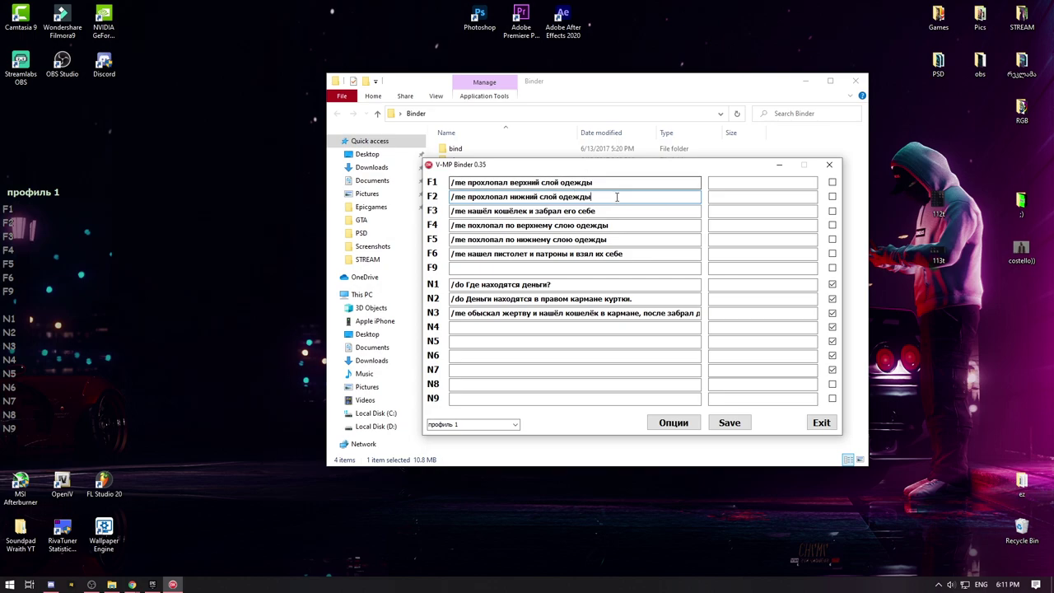
{"action": "left_click_drag", "start_coordinate": [607, 171], "coordinate": [623, 206]}
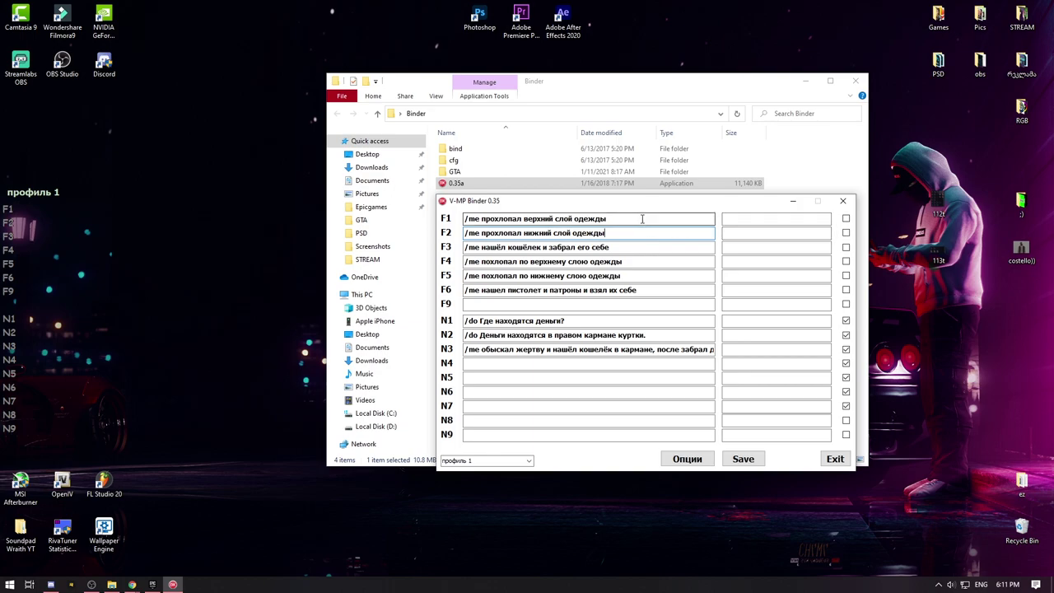
{"action": "left_click_drag", "start_coordinate": [642, 219], "coordinate": [509, 219]}
{"action": "left_click", "coordinate": [529, 221]}
{"action": "left_click", "coordinate": [608, 220]}
{"action": "left_click_drag", "start_coordinate": [613, 219], "coordinate": [406, 230]}
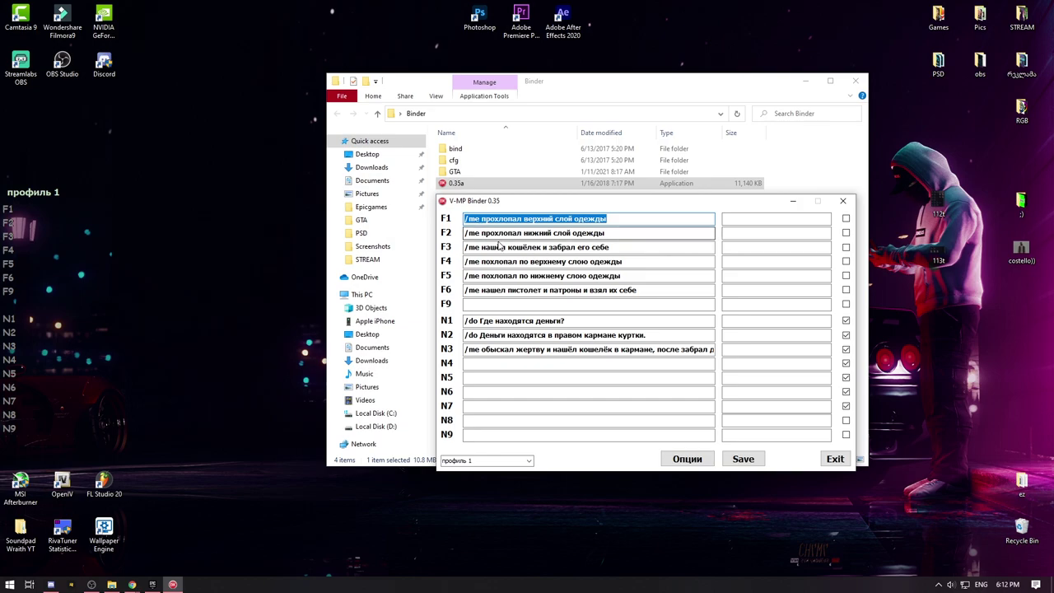
{"action": "left_click", "coordinate": [568, 232]}
{"action": "left_click_drag", "start_coordinate": [618, 232], "coordinate": [396, 257]}
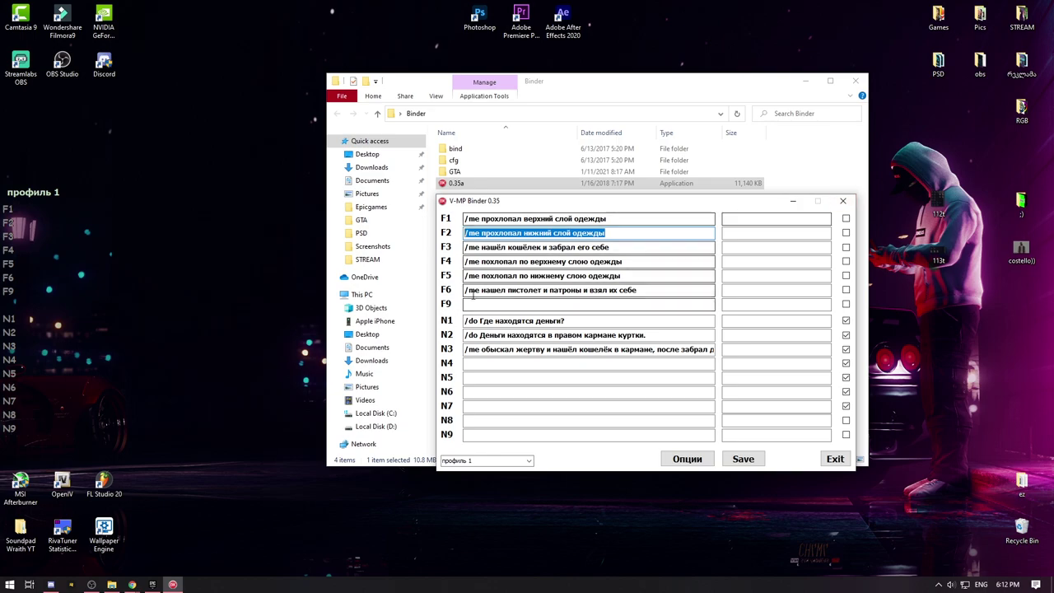
{"action": "left_click_drag", "start_coordinate": [612, 234], "coordinate": [466, 236]}
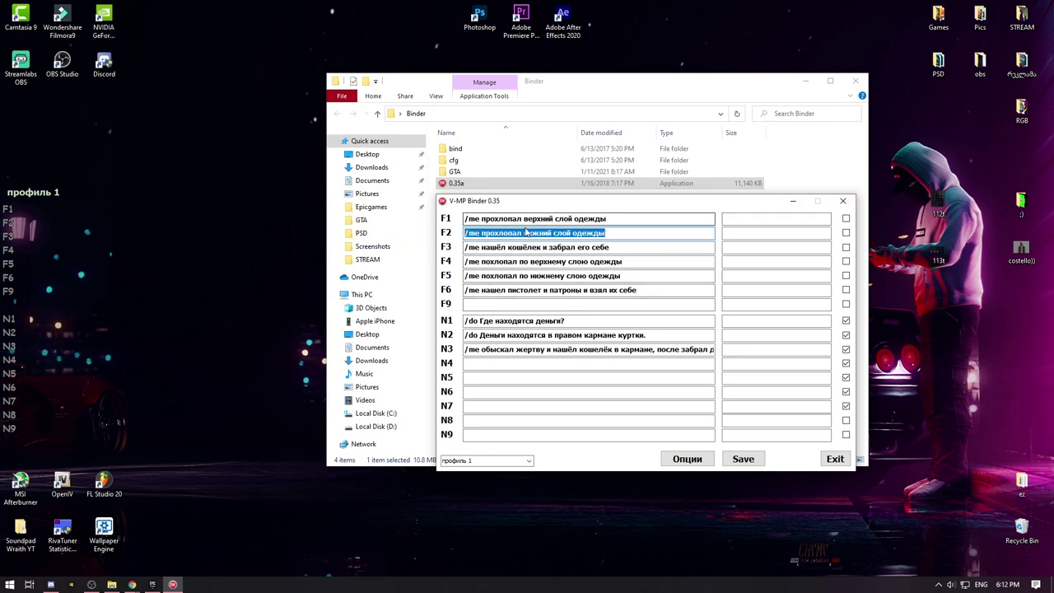
{"action": "right_click", "coordinate": [529, 236]}
{"action": "left_click", "coordinate": [503, 235]}
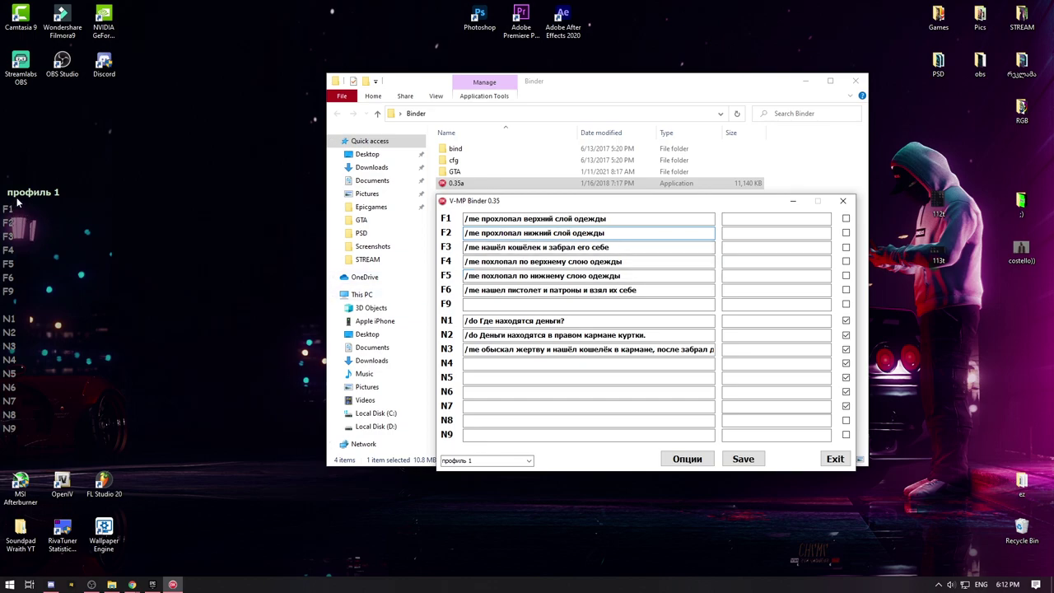
{"action": "left_click_drag", "start_coordinate": [137, 446], "coordinate": [1, 171]}
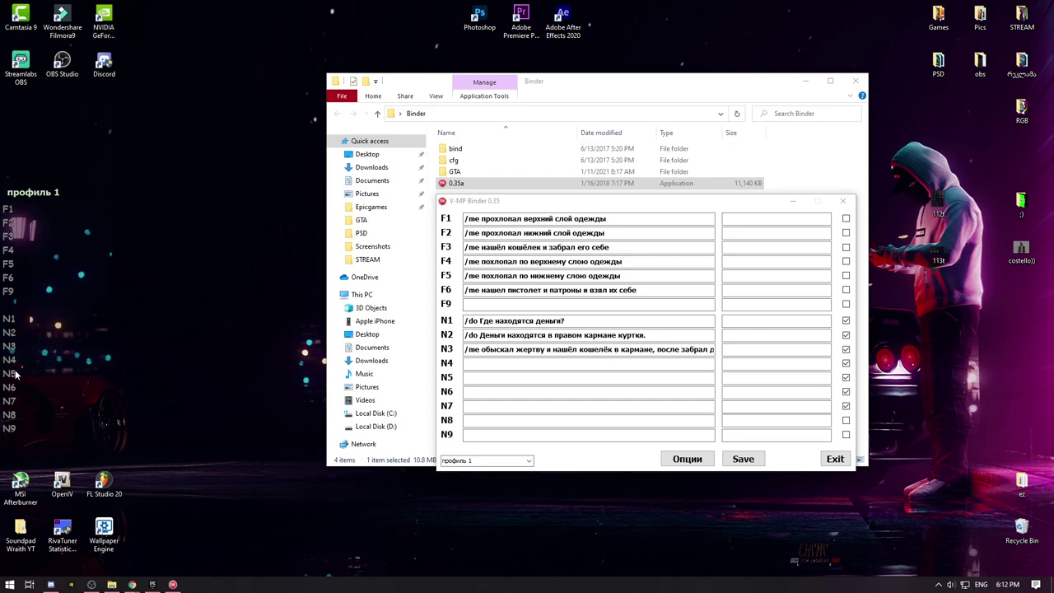
{"action": "mouse_move", "coordinate": [1, 175]}
{"action": "left_mouse_down"}
{"action": "mouse_move", "coordinate": [102, 445]}
{"action": "mouse_move", "coordinate": [119, 443]}
{"action": "mouse_move", "coordinate": [68, 441]}
{"action": "mouse_move", "coordinate": [0, 171]}
{"action": "left_mouse_up"}
{"action": "left_click_drag", "start_coordinate": [0, 173], "coordinate": [61, 438]}
{"action": "left_click", "coordinate": [781, 232]}
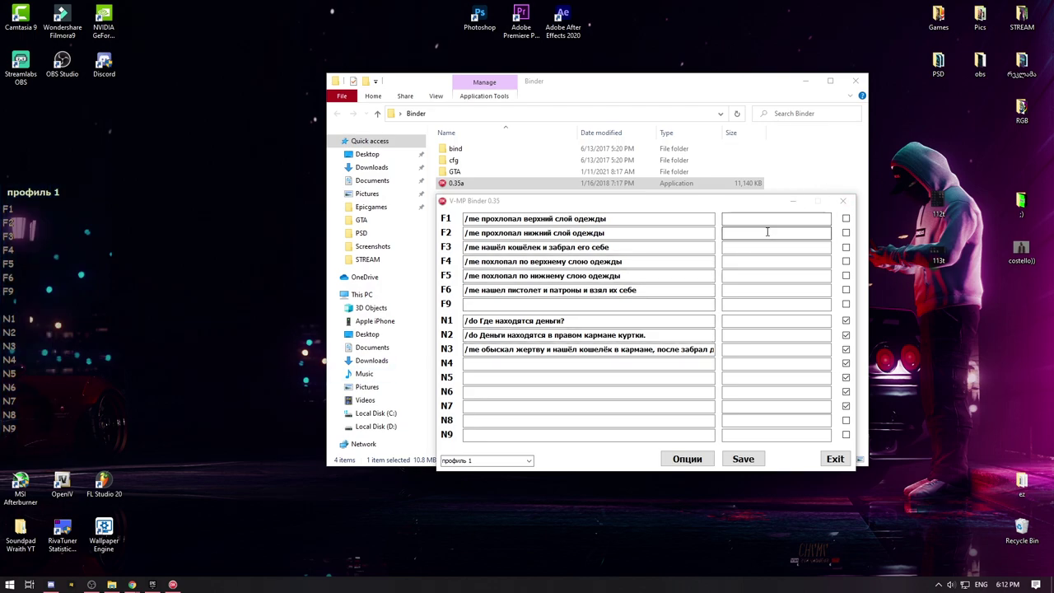
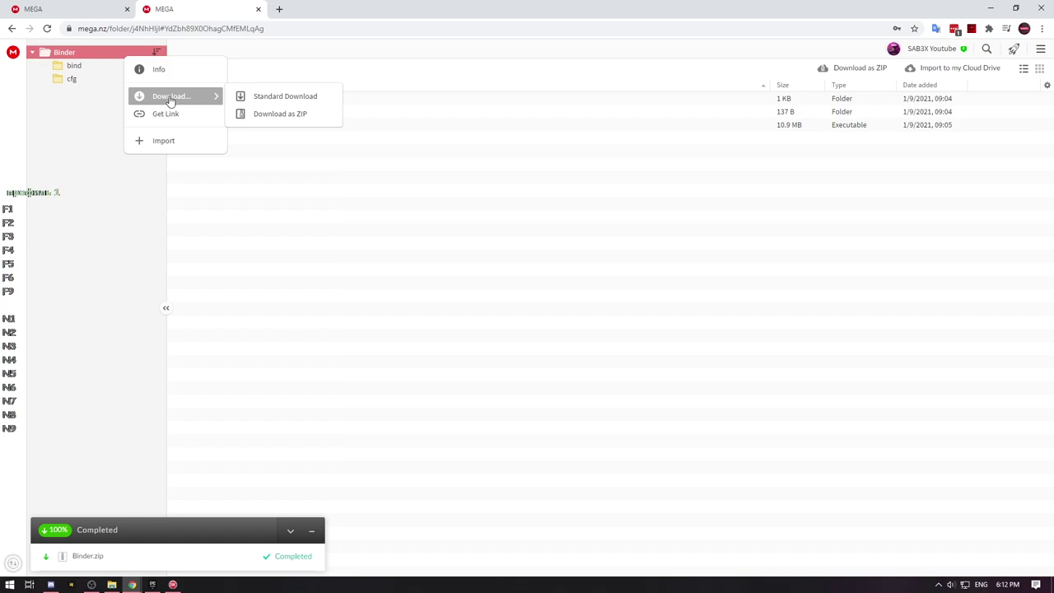
- Download the Binder folder from MEGA as a ZIP and place the archive on the desktop
{"action": "left_click", "coordinate": [281, 116]}
{"action": "left_click_drag", "start_coordinate": [403, 492], "coordinate": [162, 214]}
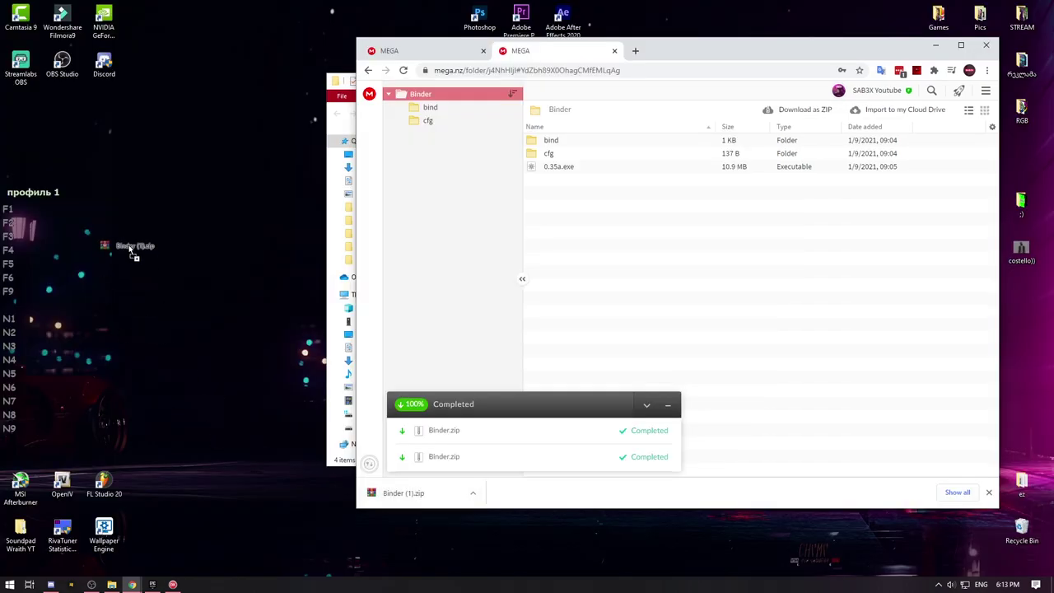
{"action": "right_click", "coordinate": [142, 202]}
{"action": "left_click", "coordinate": [220, 159]}
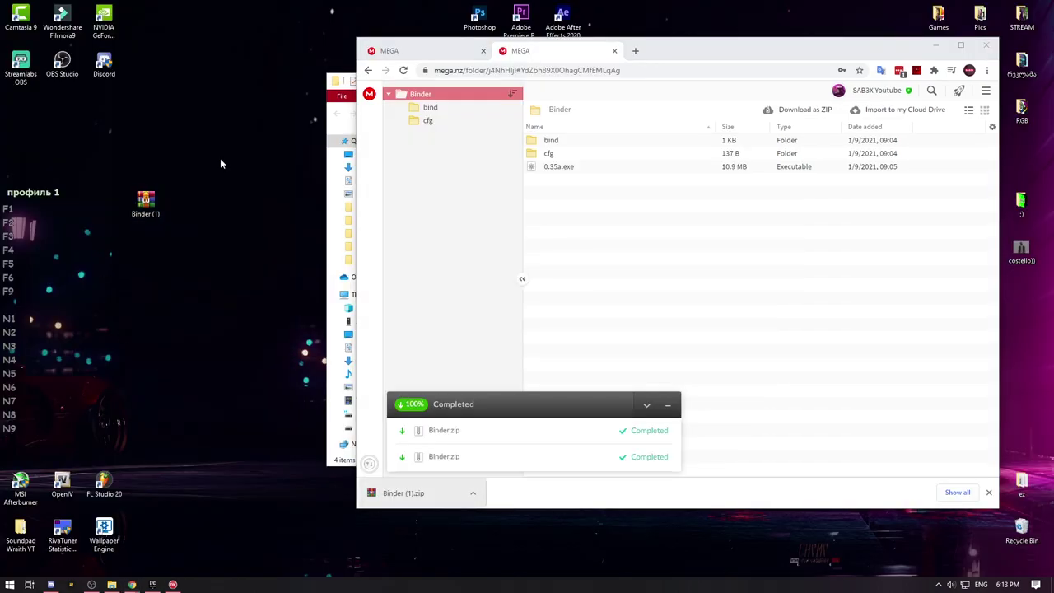
- Extract the Binder (1) archive on the desktop into its own Binder (1) folder
{"action": "right_click", "coordinate": [145, 198]}
{"action": "left_click", "coordinate": [173, 184]}
{"action": "right_click", "coordinate": [155, 207]}
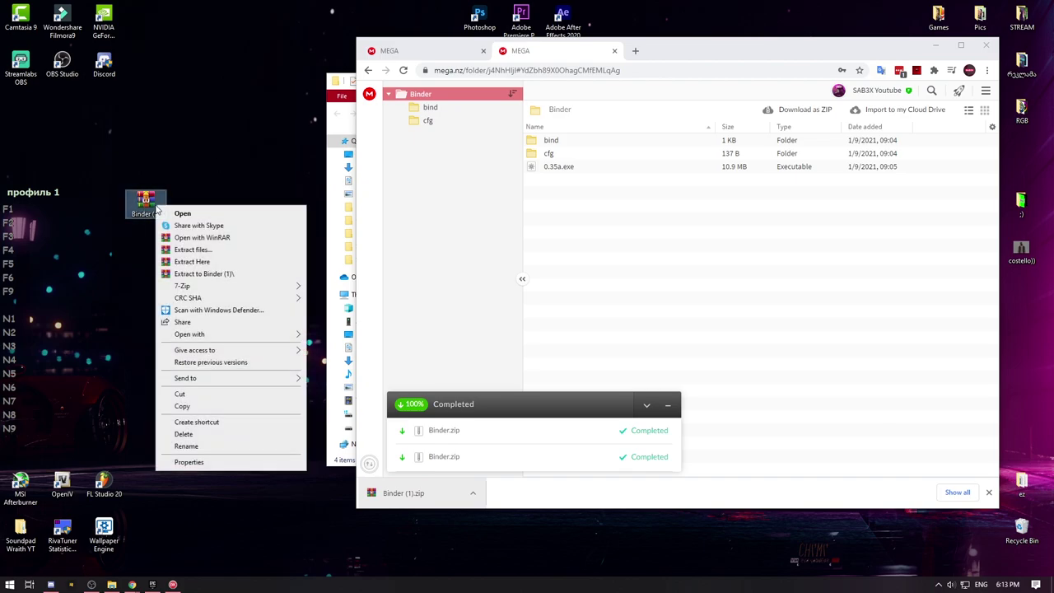
{"action": "right_click", "coordinate": [180, 153]}
{"action": "right_click", "coordinate": [153, 206]}
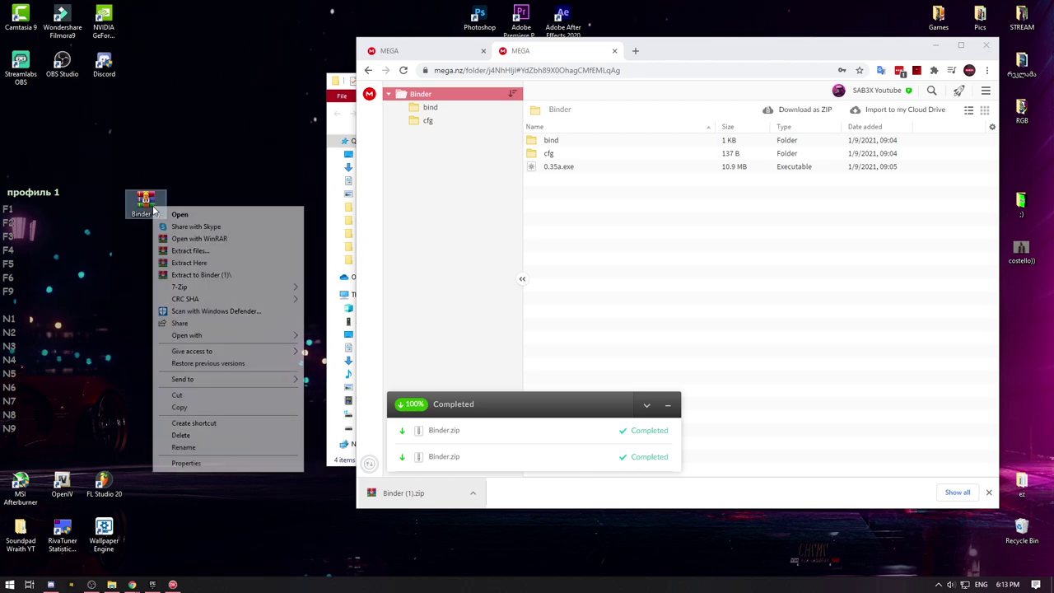
{"action": "left_click", "coordinate": [208, 277]}
- Clear the open browser, binder and old folder windows away, and move the extracted Binder (1) folder to the middle of the desktop
{"action": "left_click", "coordinate": [934, 47]}
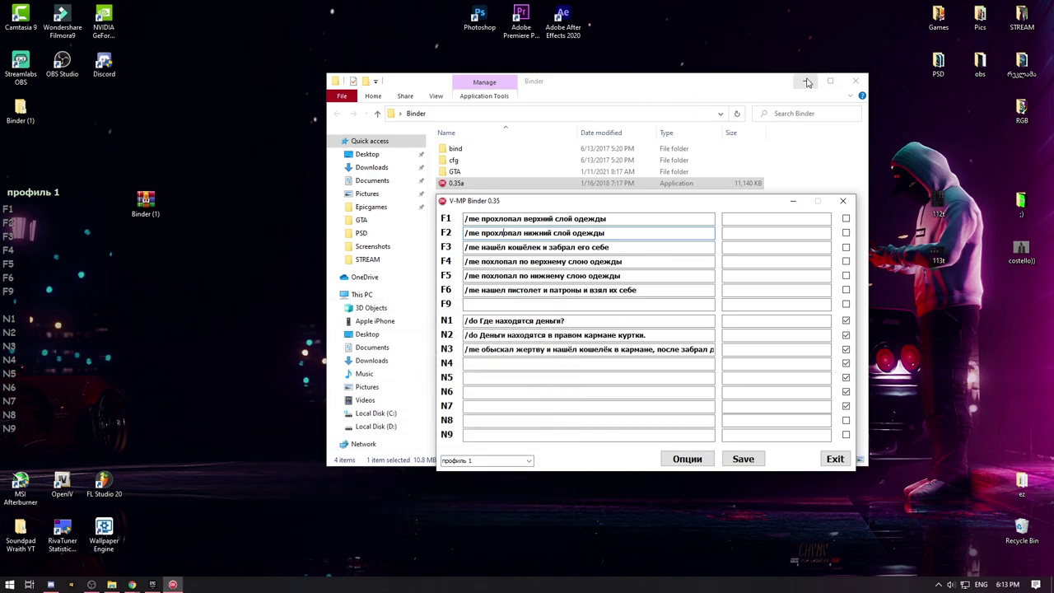
{"action": "left_click", "coordinate": [844, 201]}
{"action": "left_click", "coordinate": [856, 81]}
{"action": "left_click_drag", "start_coordinate": [23, 119], "coordinate": [437, 210]}
- Launch 0.35a from the Binder folder inside Binder (1) and bring its window fully into view
{"action": "double_click", "coordinate": [439, 210]}
{"action": "double_click", "coordinate": [467, 148]}
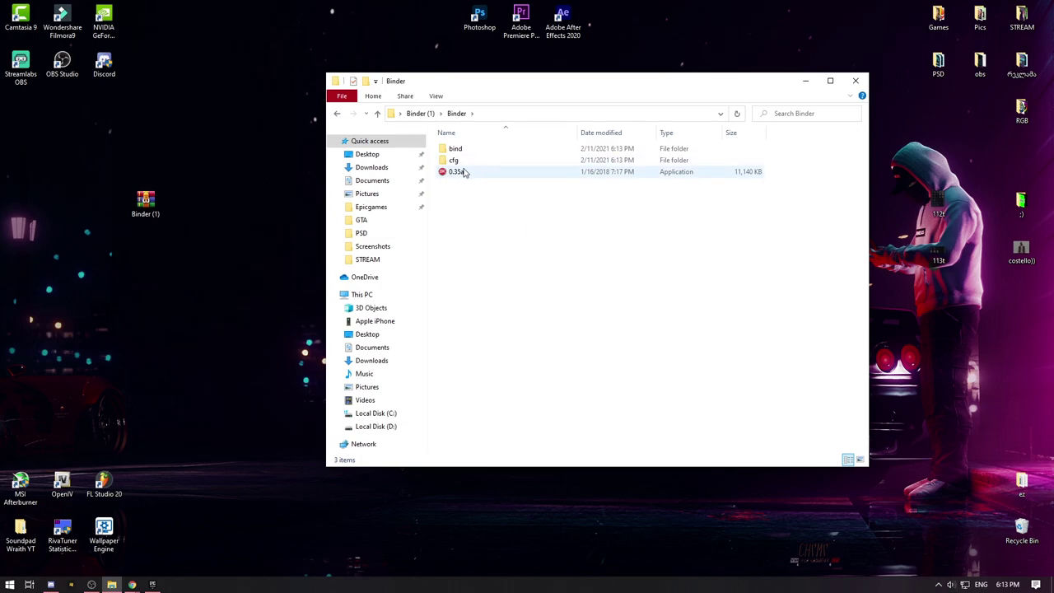
{"action": "left_click", "coordinate": [861, 81]}
{"action": "double_click", "coordinate": [443, 201]}
{"action": "double_click", "coordinate": [463, 149]}
{"action": "double_click", "coordinate": [457, 172]}
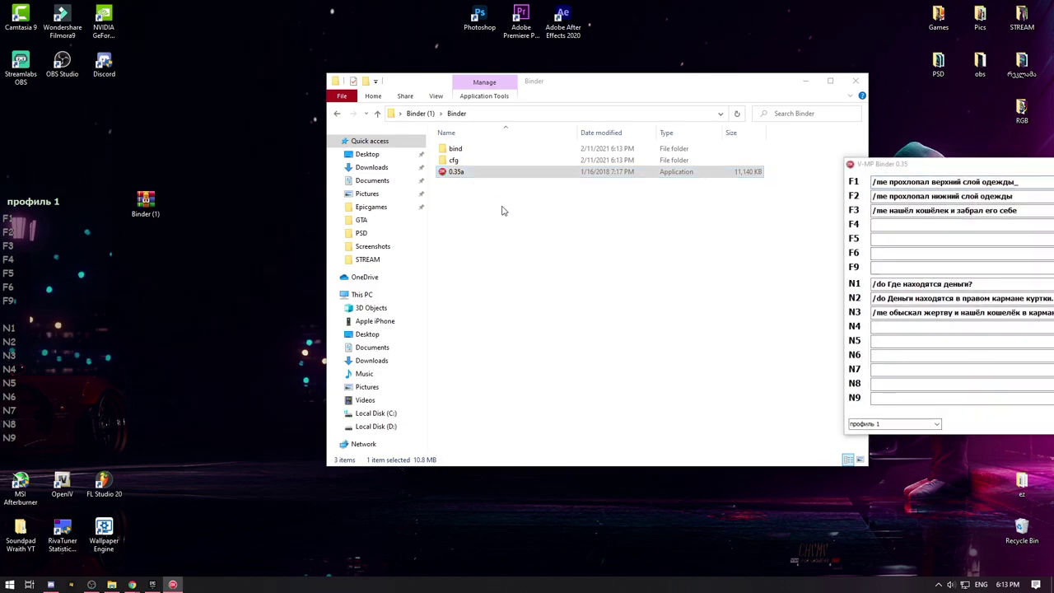
{"action": "left_click_drag", "start_coordinate": [977, 168], "coordinate": [568, 163]}
- Try clearing the F1 bind text and undo the deletion
{"action": "left_click", "coordinate": [611, 177]}
{"action": "left_click_drag", "start_coordinate": [625, 179], "coordinate": [357, 172]}
{"action": "key", "text": "BackSpace"}
{"action": "key", "text": "ctrl+z"}
{"action": "left_click", "coordinate": [608, 176]}
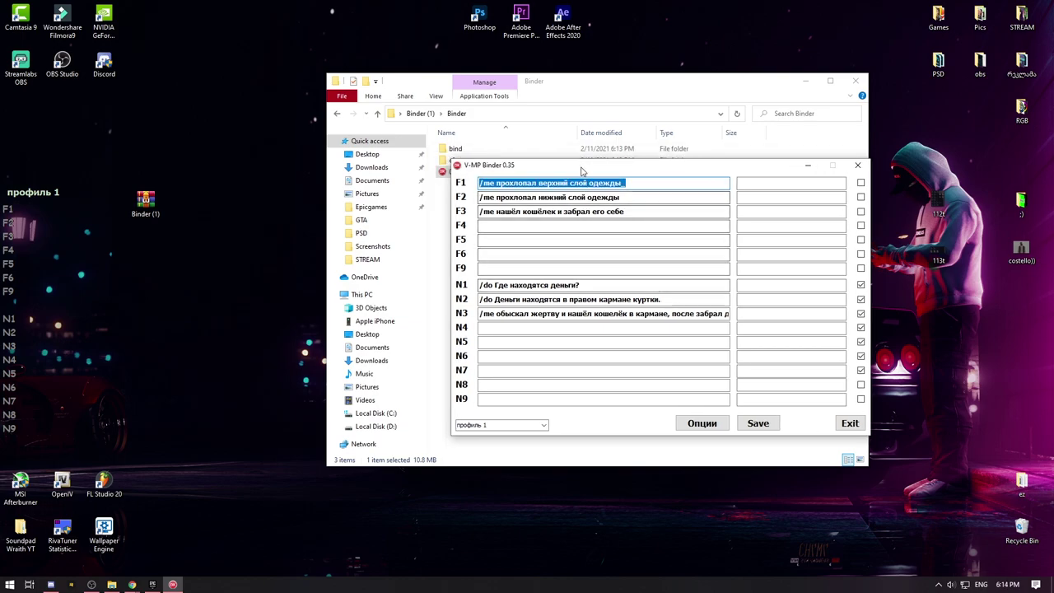
- Clear the N1 bind text completely
{"action": "mouse_move", "coordinate": [583, 168]}
{"action": "left_mouse_down"}
{"action": "mouse_move", "coordinate": [558, 180]}
{"action": "mouse_move", "coordinate": [570, 182]}
{"action": "left_mouse_up"}
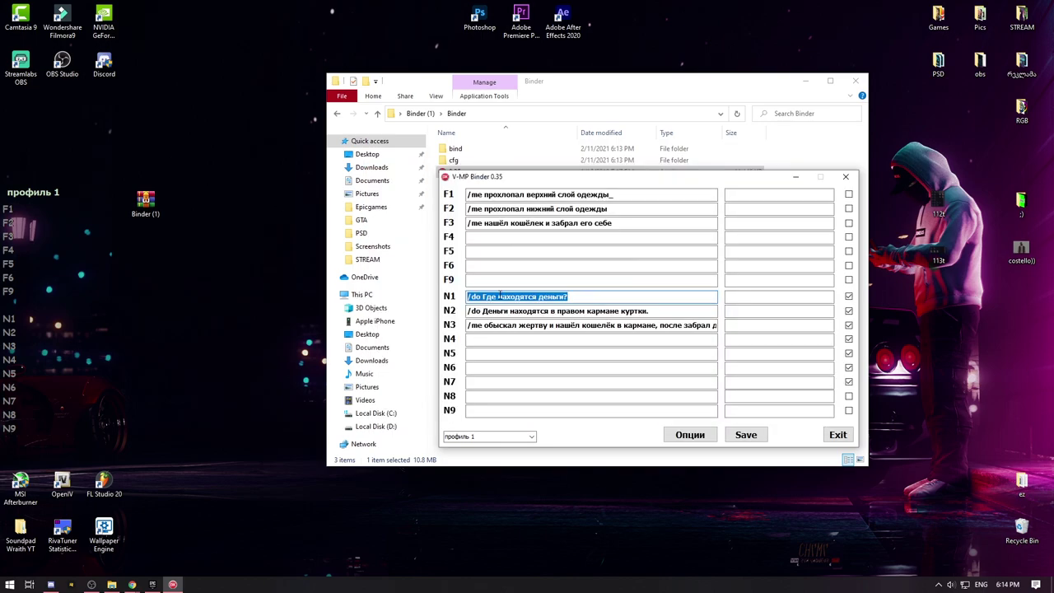
{"action": "left_click", "coordinate": [500, 297]}
{"action": "double_click", "coordinate": [526, 299]}
{"action": "key", "text": "BackSpace"}
{"action": "key", "text": "ctrl+a"}
{"action": "key", "text": "BackSpace"}
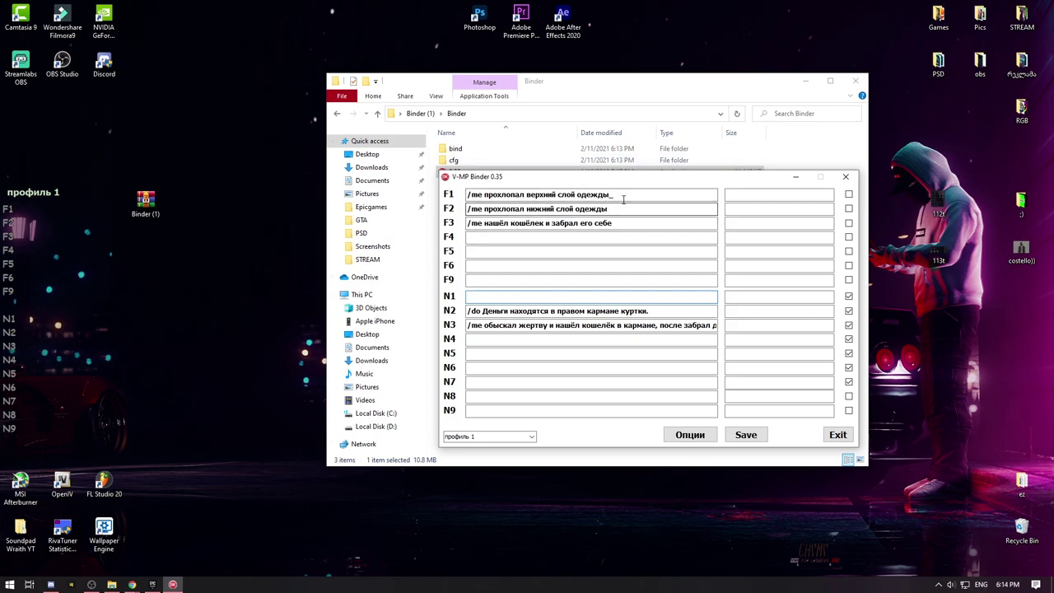
{"action": "key", "text": "ctrl+a"}
{"action": "left_click", "coordinate": [473, 279]}
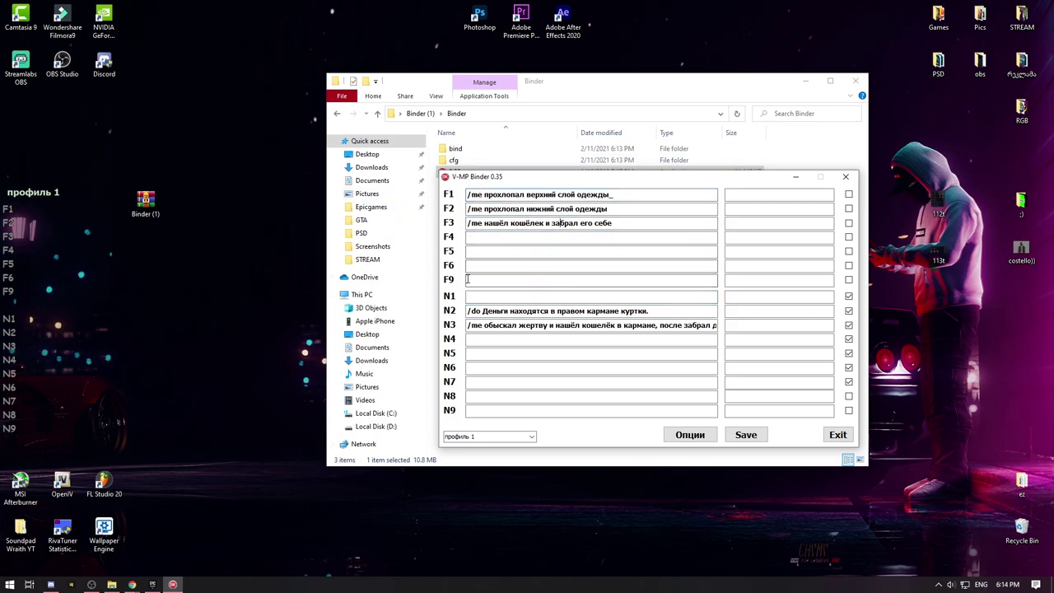
{"action": "left_click", "coordinate": [560, 223]}
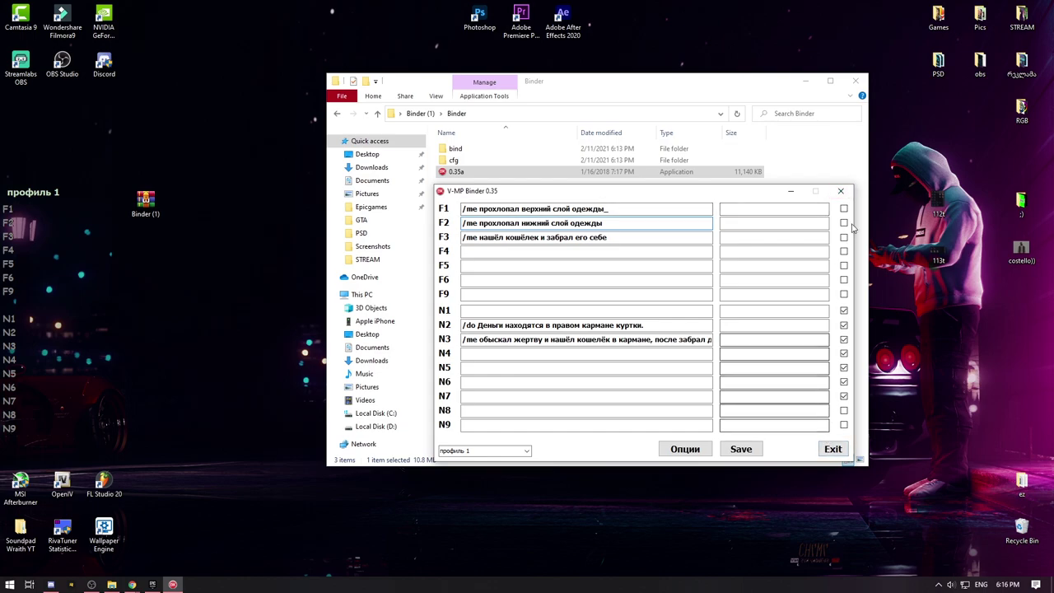
{"action": "left_click_drag", "start_coordinate": [616, 209], "coordinate": [360, 203]}
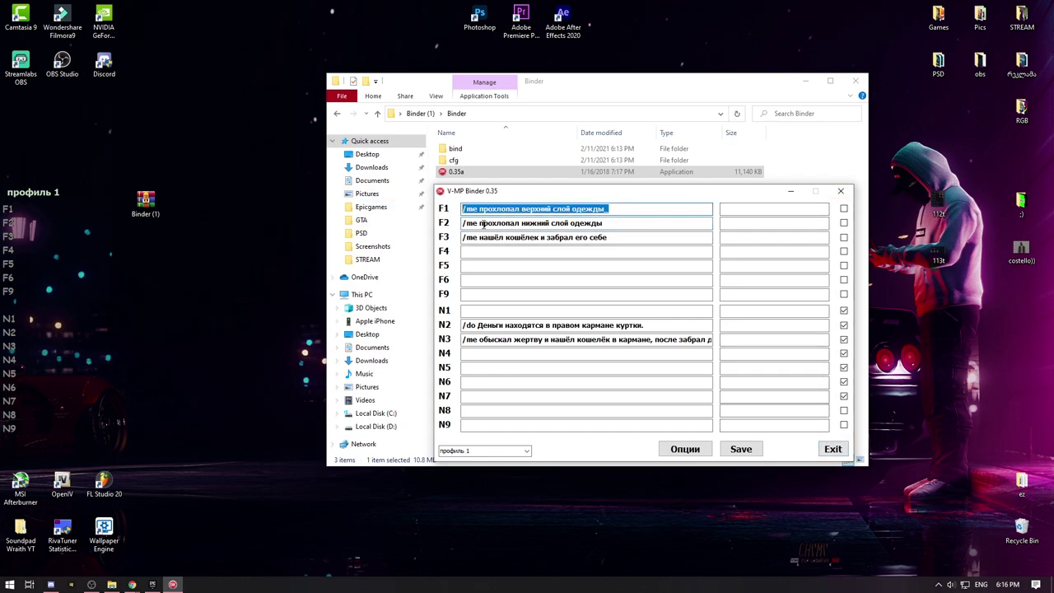
{"action": "left_click", "coordinate": [586, 210]}
{"action": "left_click_drag", "start_coordinate": [624, 210], "coordinate": [417, 220]}
{"action": "left_click", "coordinate": [537, 209]}
{"action": "left_click_drag", "start_coordinate": [611, 210], "coordinate": [393, 217]}
{"action": "left_click", "coordinate": [555, 209]}
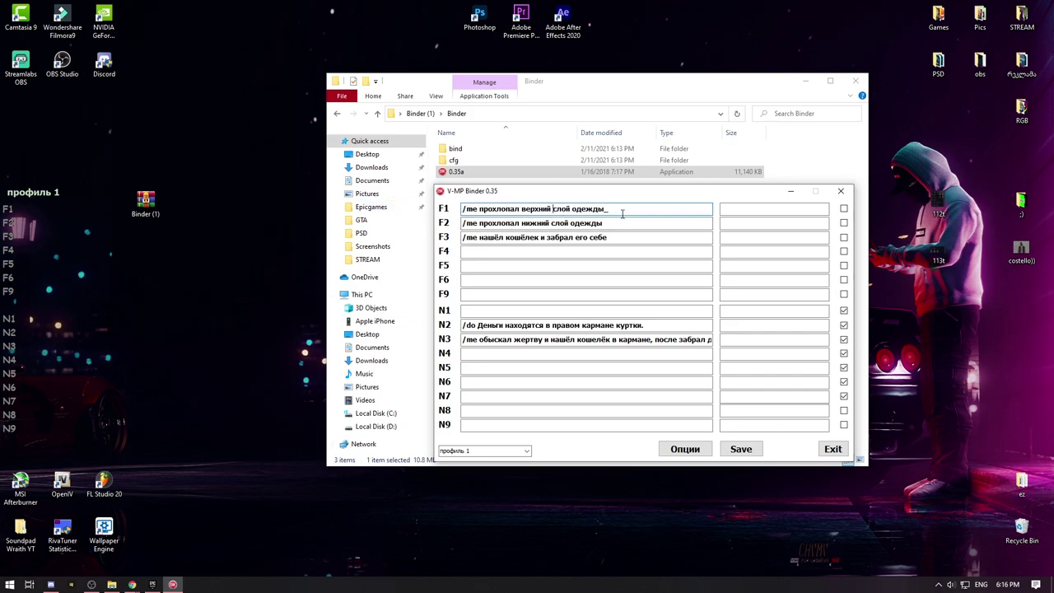